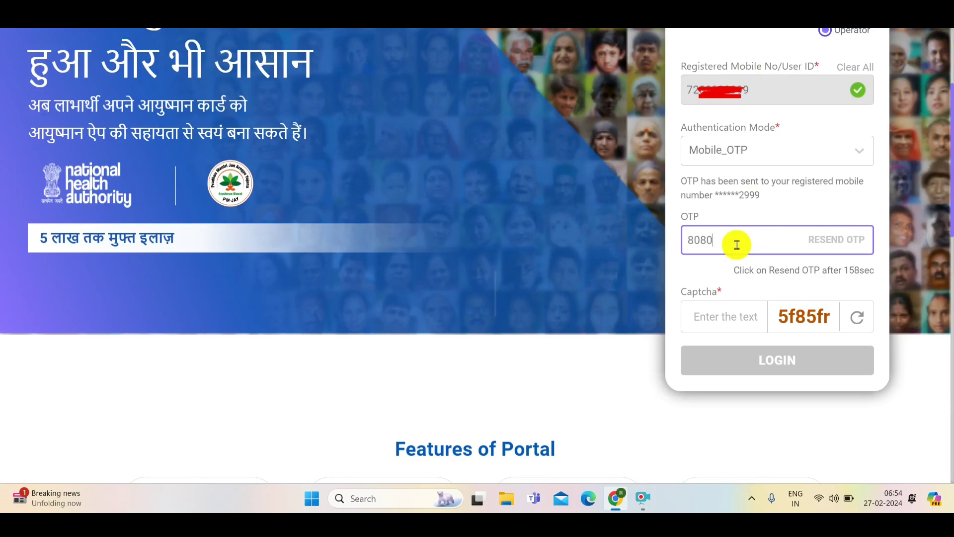
Step: Type the displayed captcha characters into the Captcha field of the operator login form
left_click(709, 303)
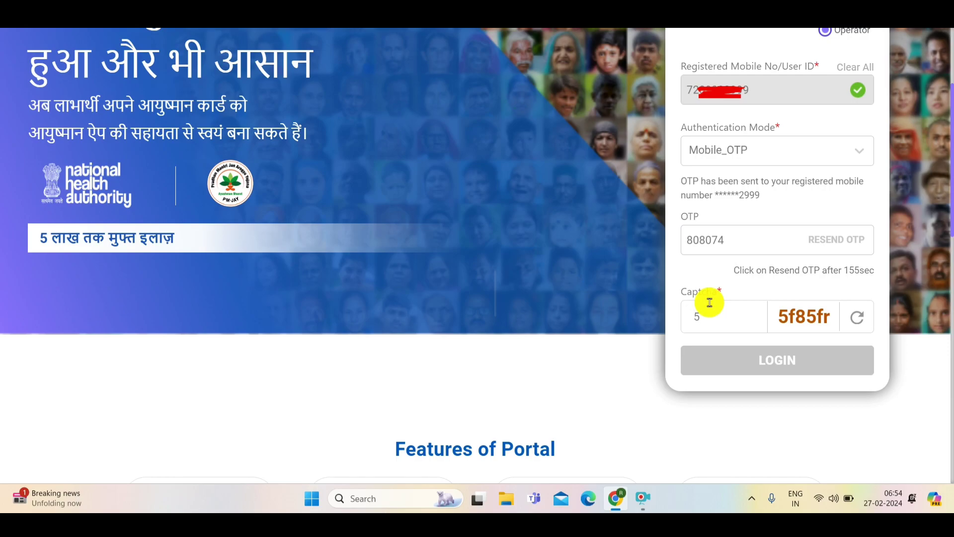
type("5f85fr")
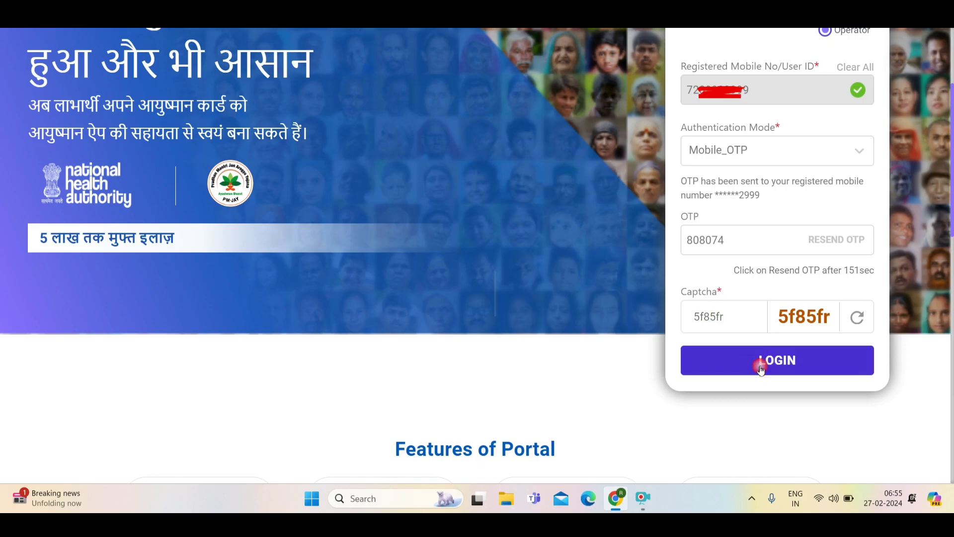
Step: Submit the operator login and dismiss the popup that appears
left_click(760, 368)
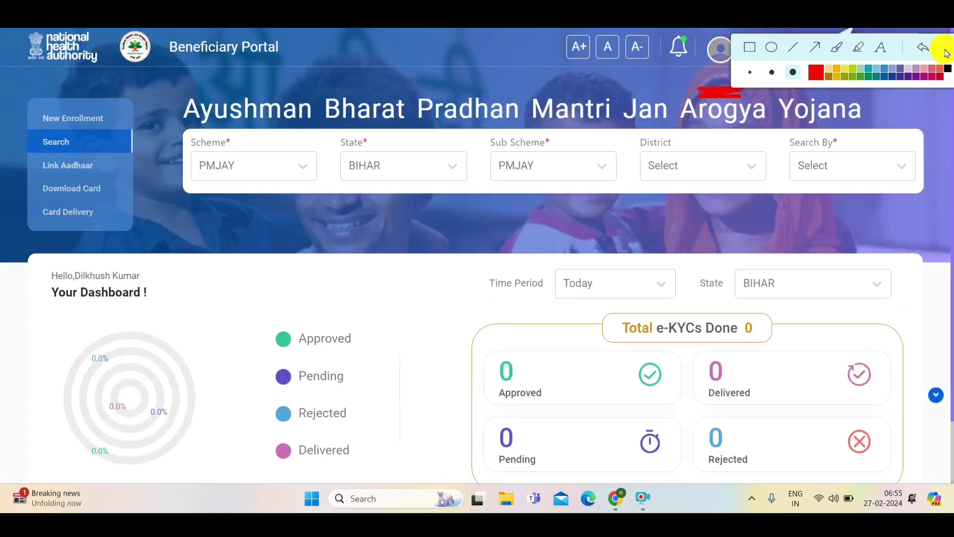
left_click(946, 51)
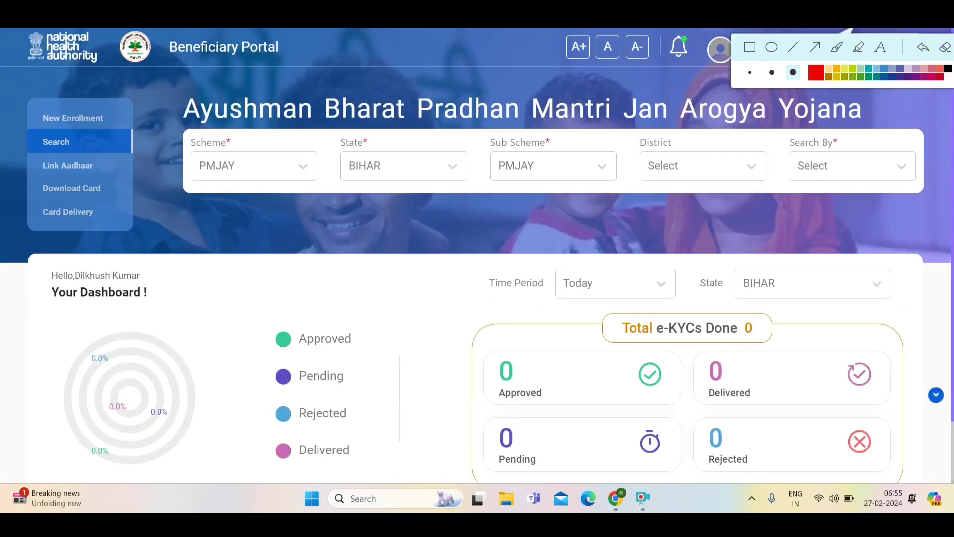
key("Escape")
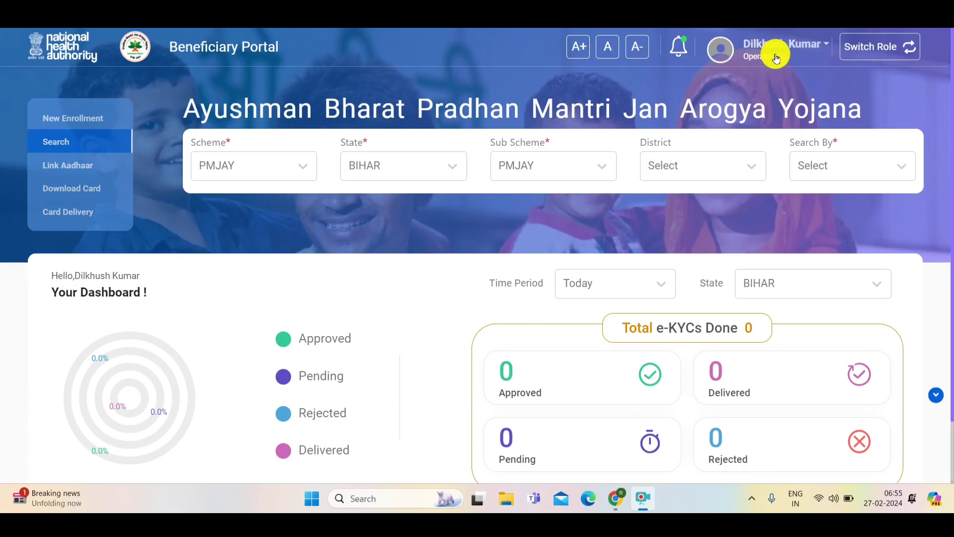
Step: Switch role to Agency Operator, keeping Entity Name CSC
left_click(875, 50)
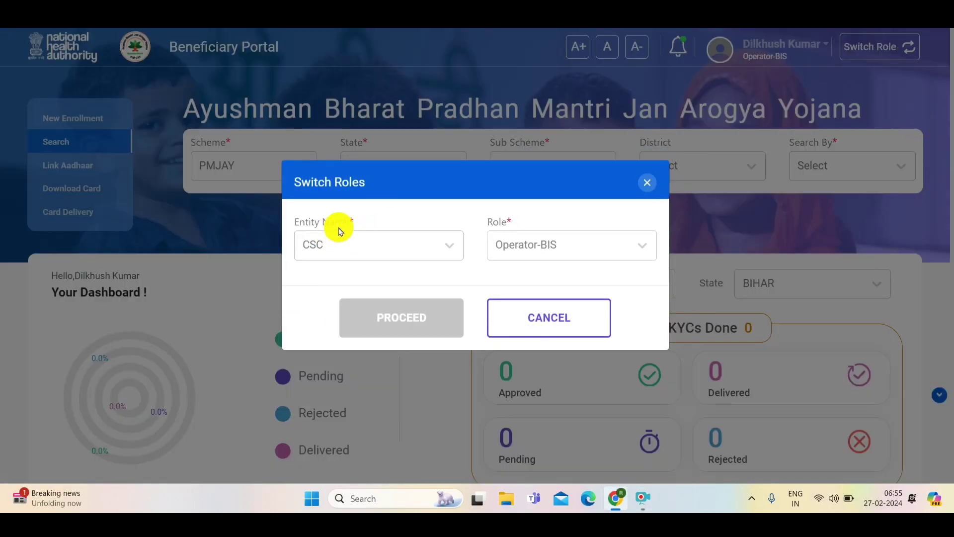
left_click(393, 245)
left_click(368, 252)
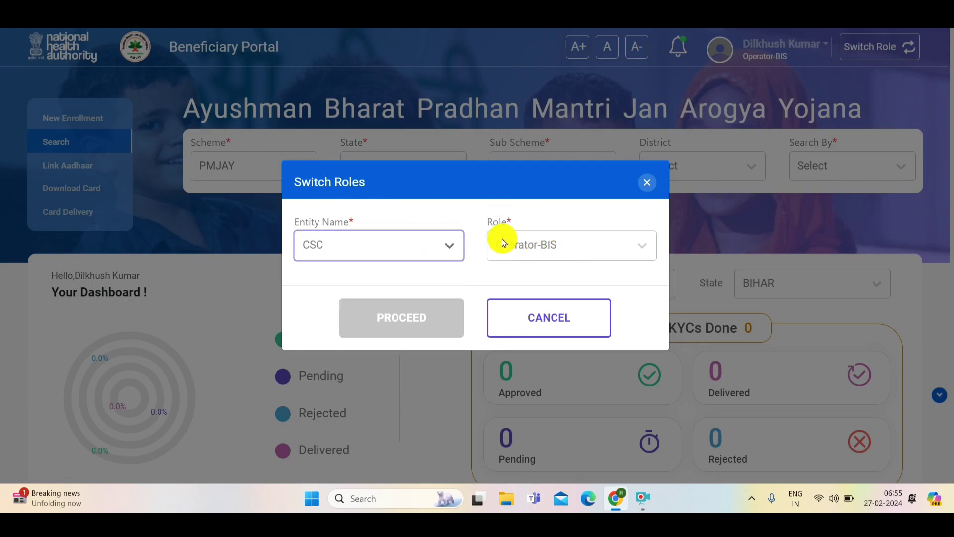
left_click(537, 243)
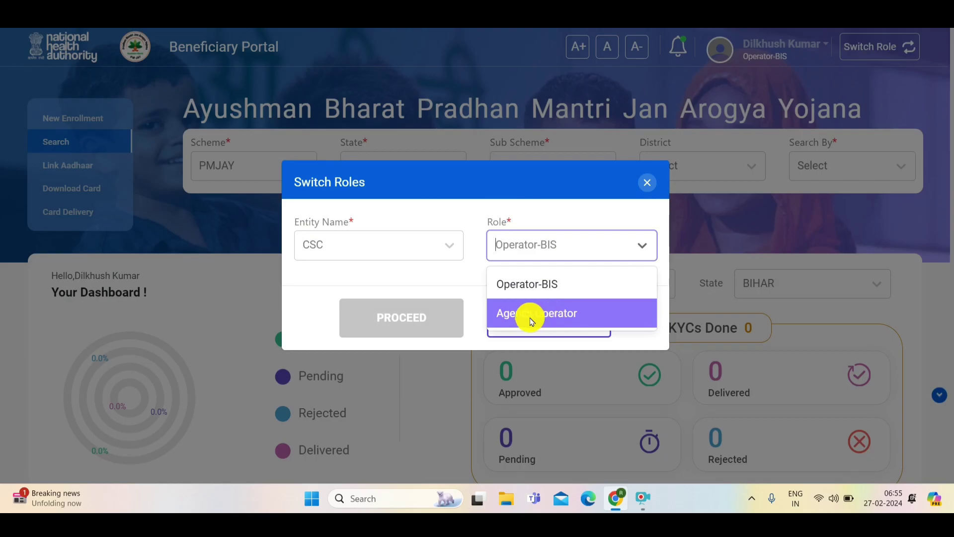
left_click(549, 314)
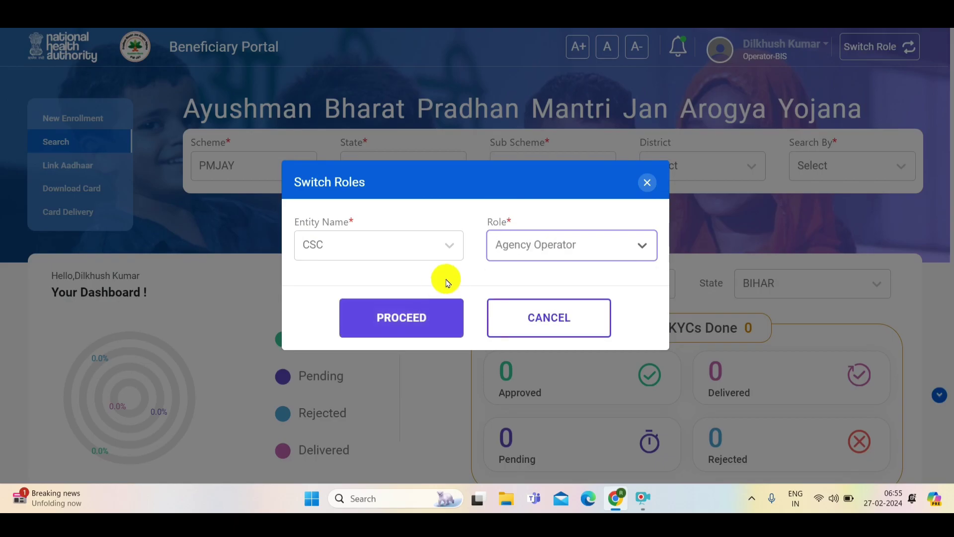
left_click(416, 321)
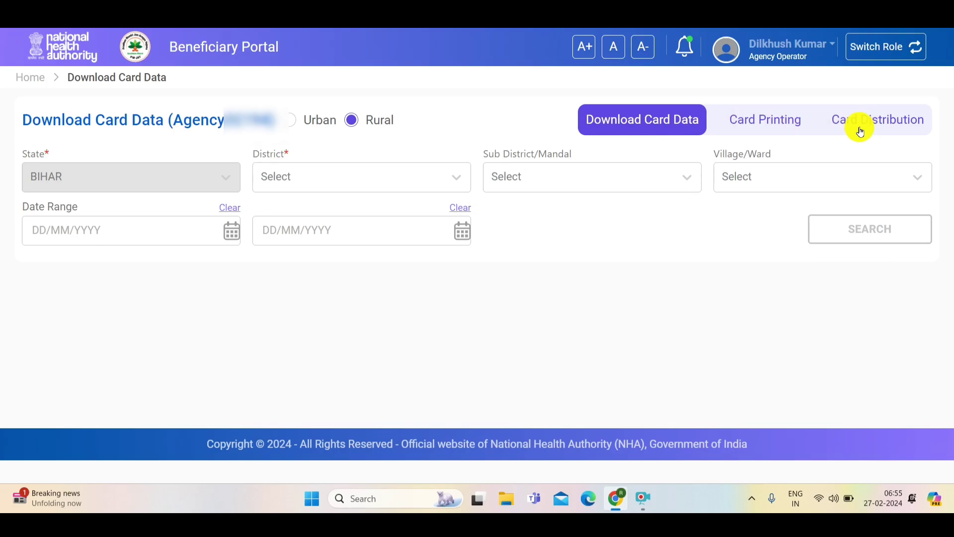
Step: Search card data for District ARARIA, Sub District ARARIA, Village Azamnagar
left_click(377, 177)
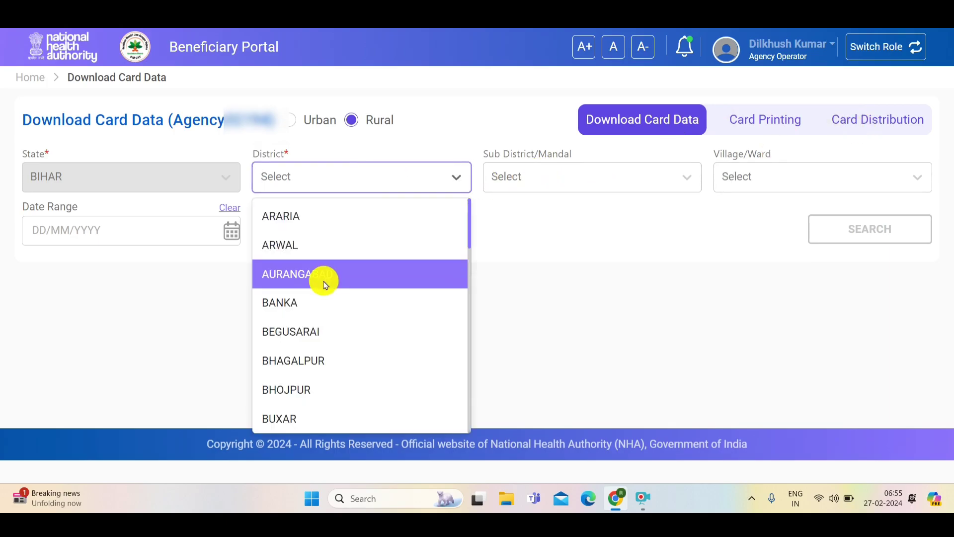
left_click(304, 219)
left_click(586, 180)
left_click(571, 218)
left_click(803, 185)
left_click(780, 249)
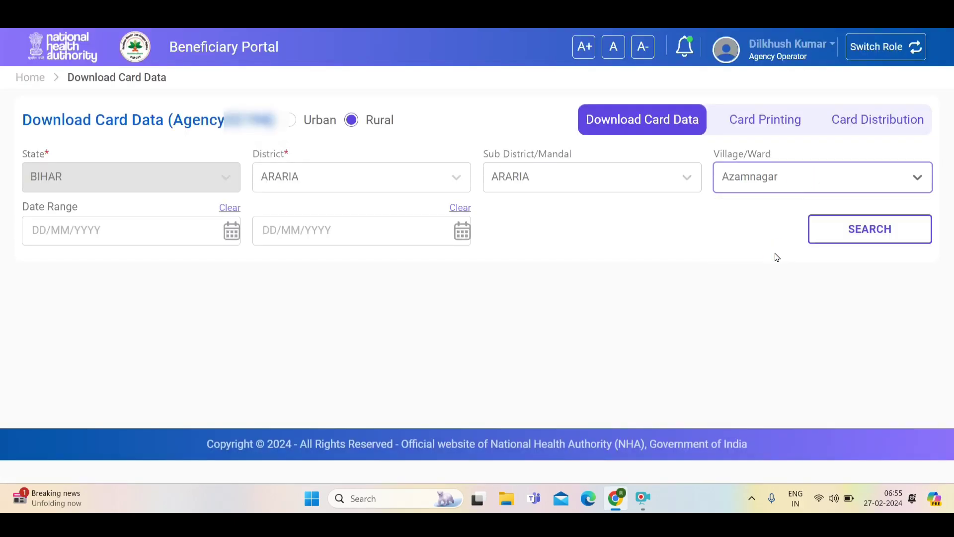
left_click(869, 234)
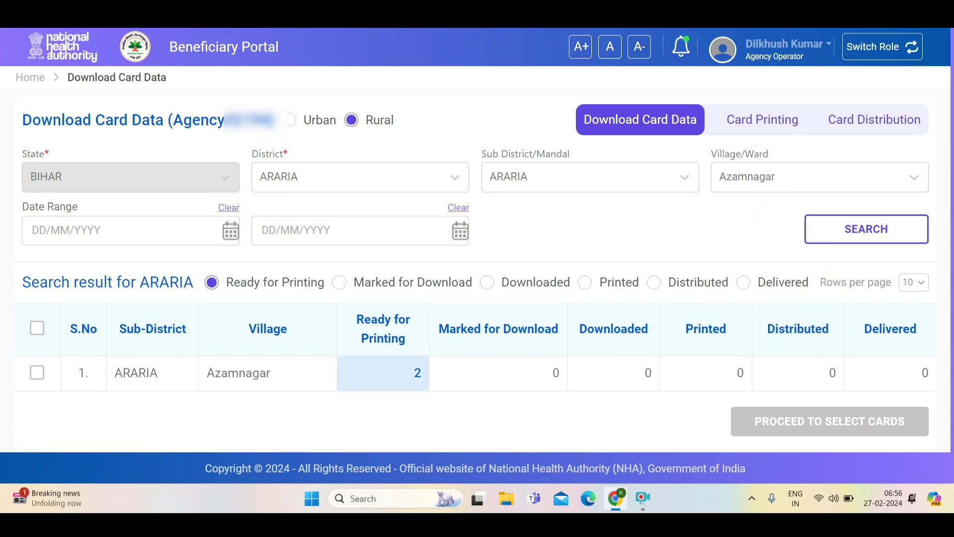
key("ctrl+t")
Step: Search Google for beneficiary.nha.gov.in and open the Beneficiary Portal: PMJAY result
left_click(435, 237)
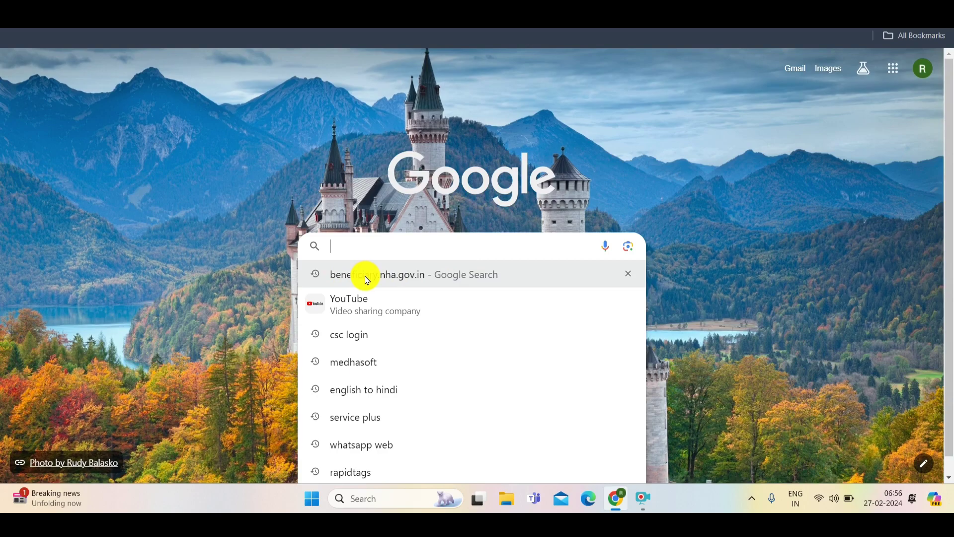
left_click(391, 275)
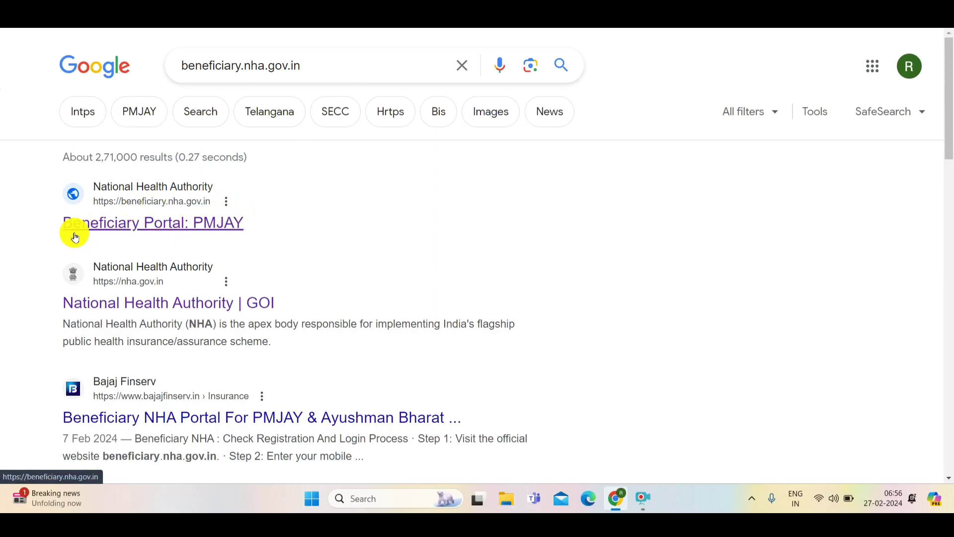
left_click(159, 232)
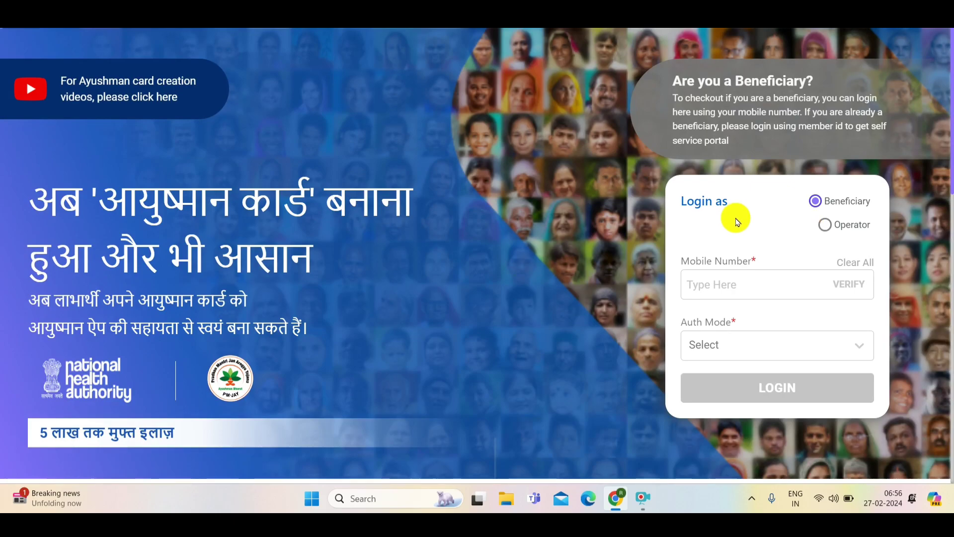
Step: Go to operator account sign-up and validate the entered Aadhaar number
left_click(825, 226)
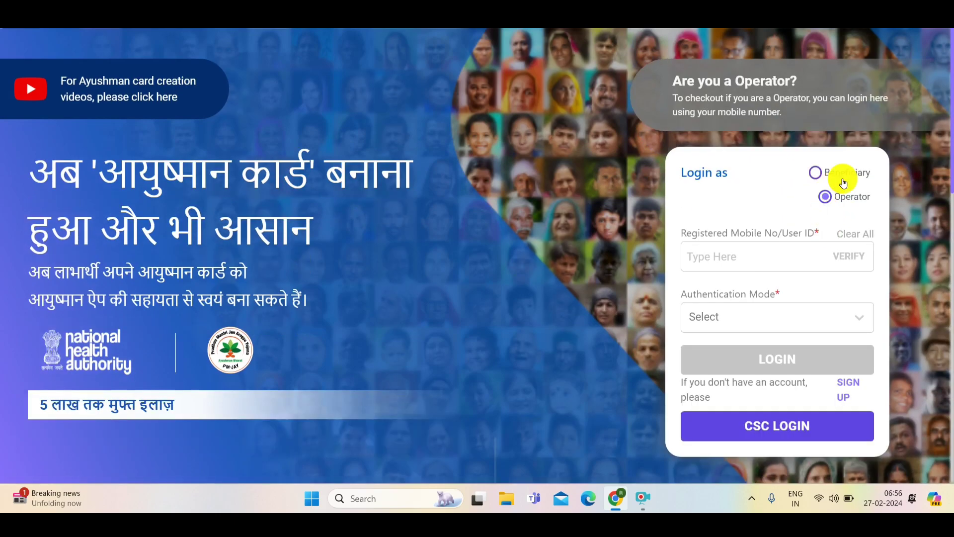
left_click(848, 391)
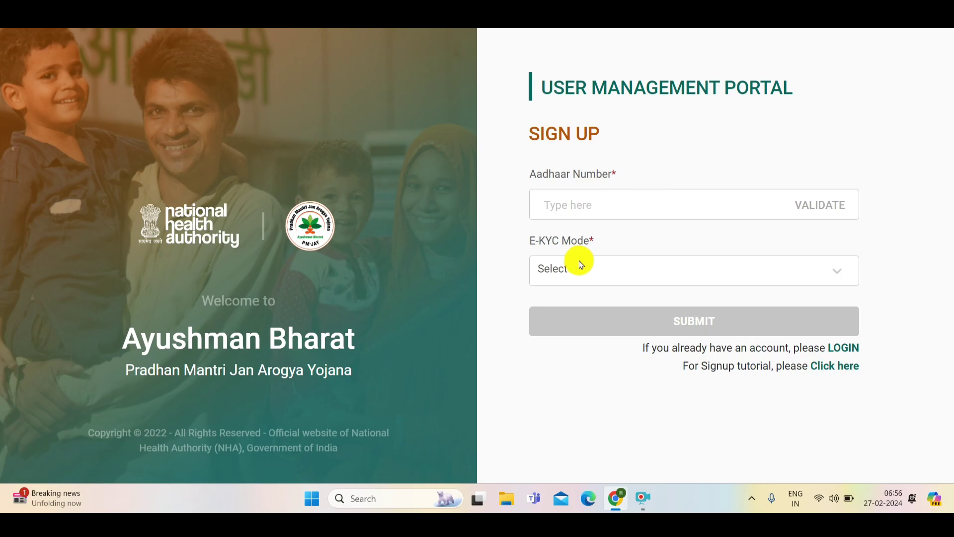
left_click(578, 201)
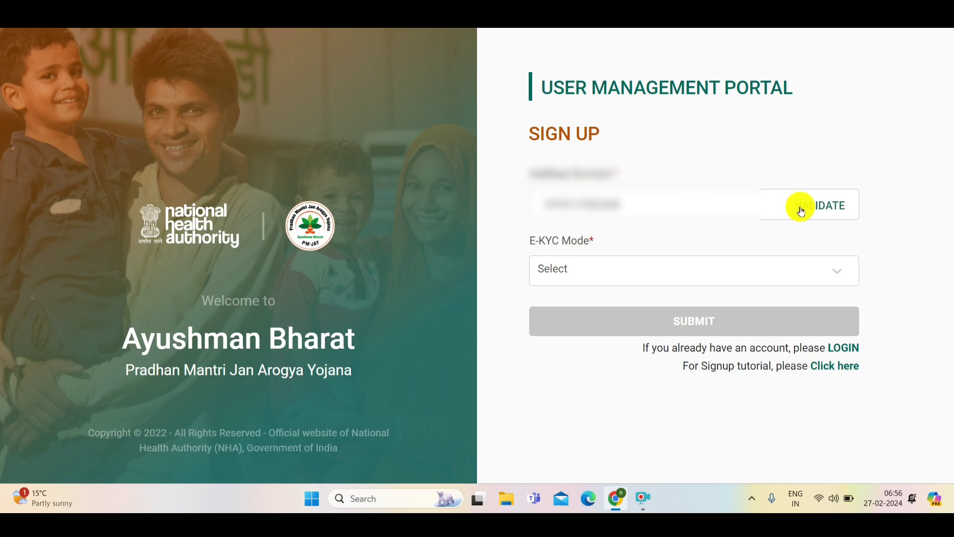
left_click(828, 220)
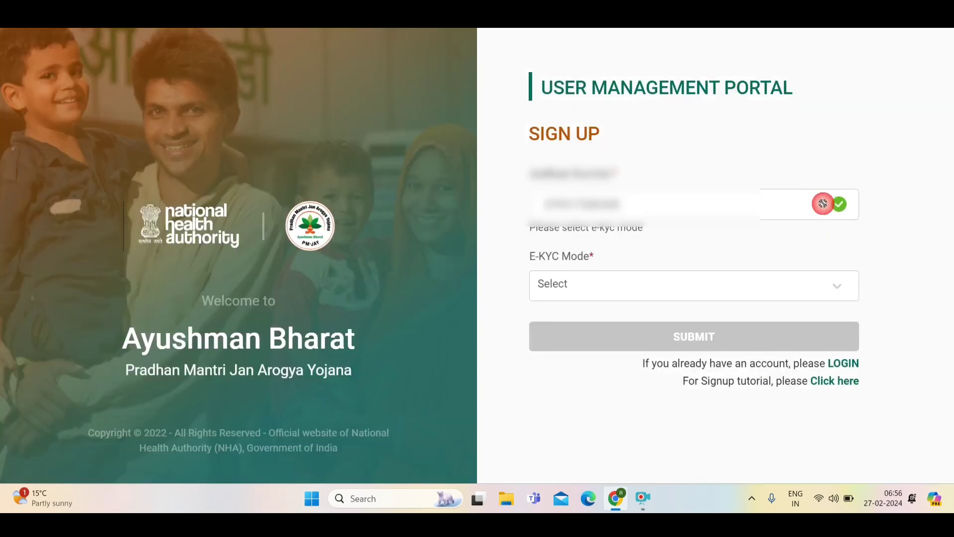
Step: Choose Aadhaar OTP as the e-KYC mode, tick the consent declaration, and allow it
left_click(599, 283)
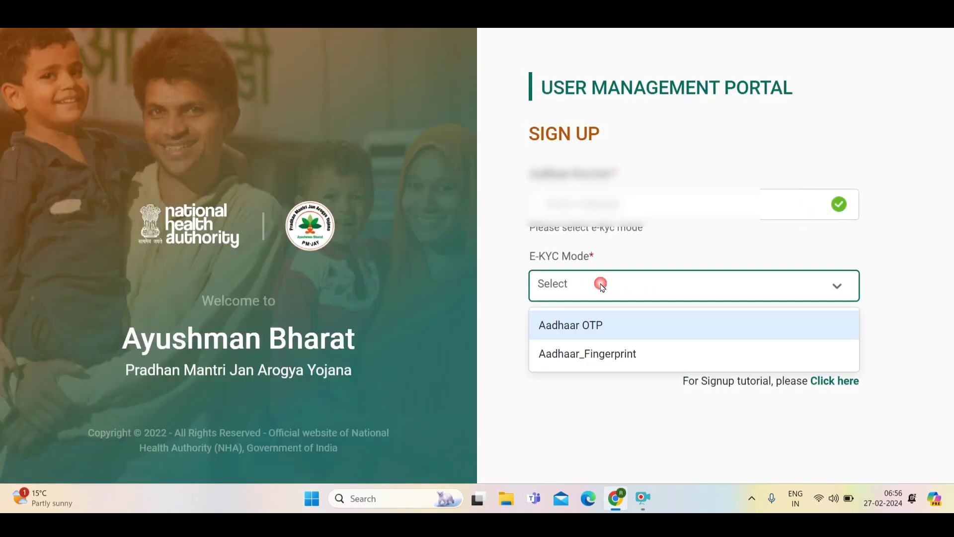
left_click(603, 324)
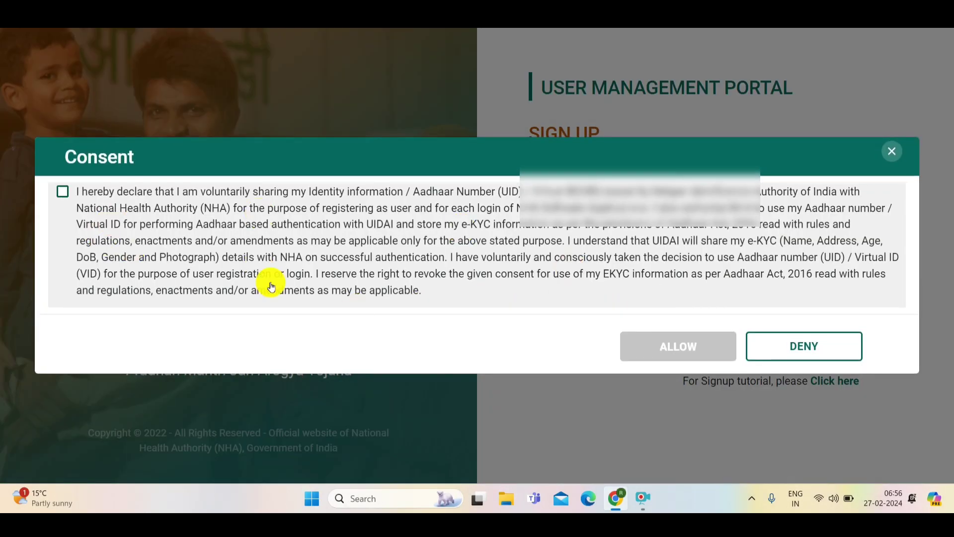
left_click(62, 197)
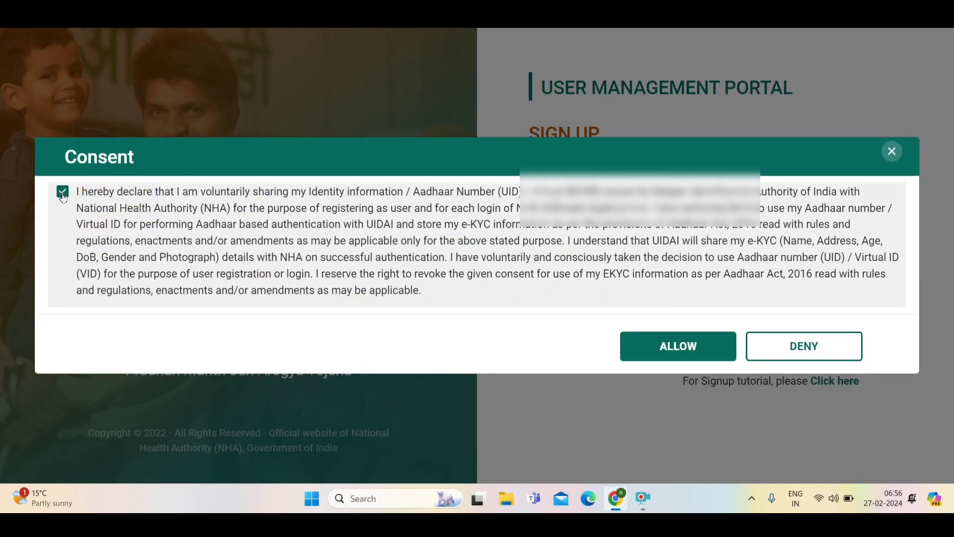
left_click(688, 348)
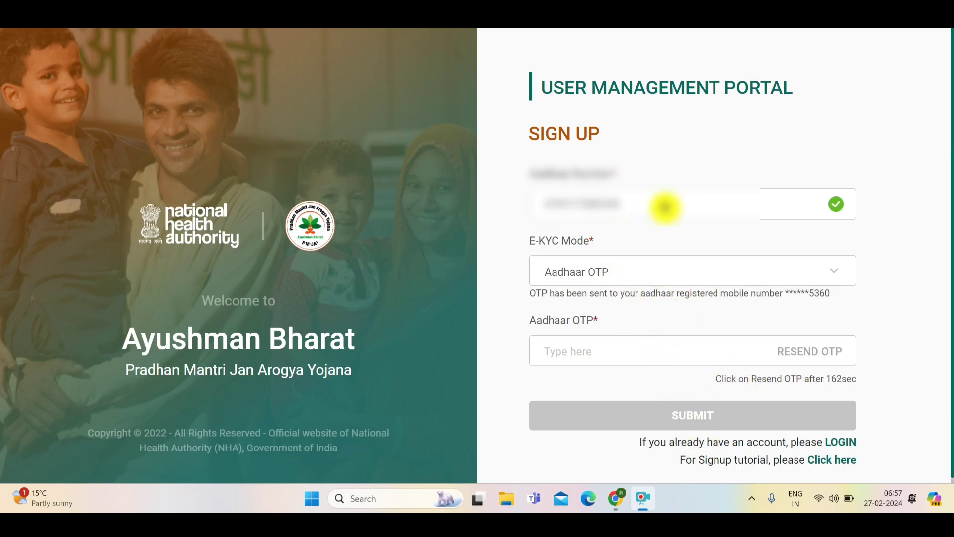
Step: Switch to the login form and verify the registered mobile number
left_click(848, 442)
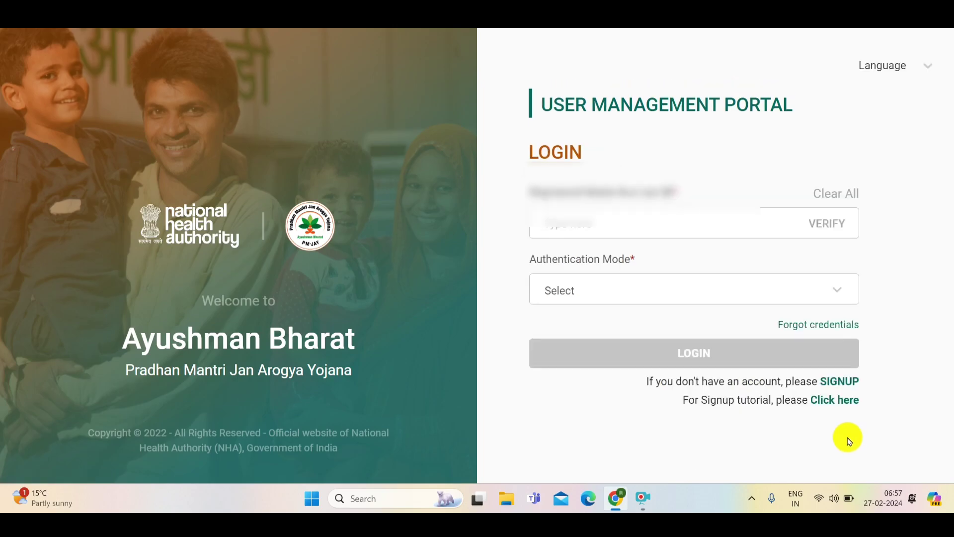
left_click(650, 229)
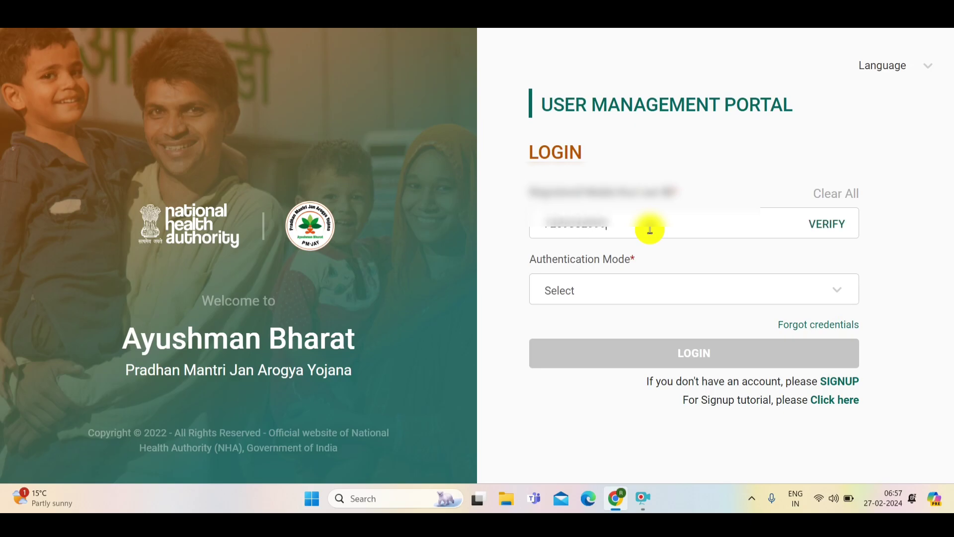
left_click(827, 227)
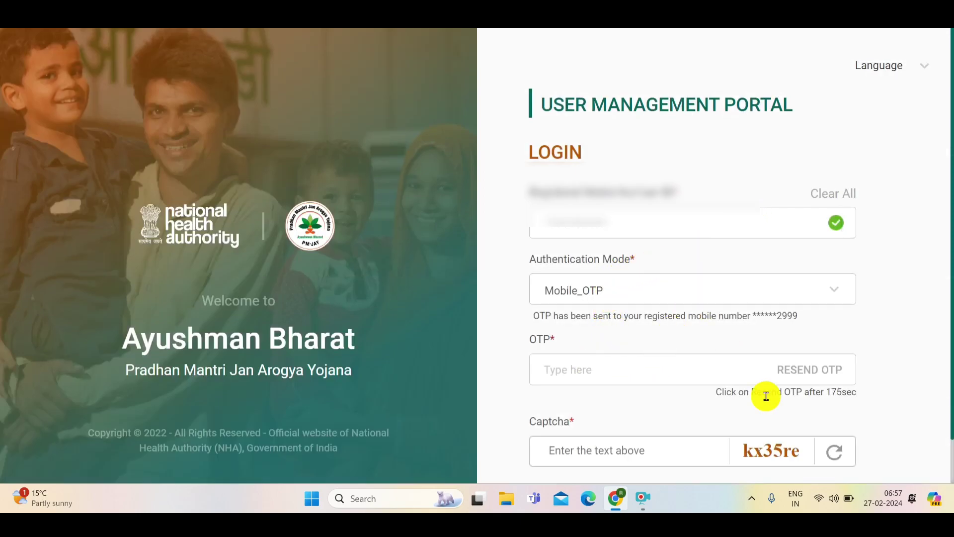
Step: Enter the received OTP and the captcha text, then log in
scroll(741, 334, "down", 1)
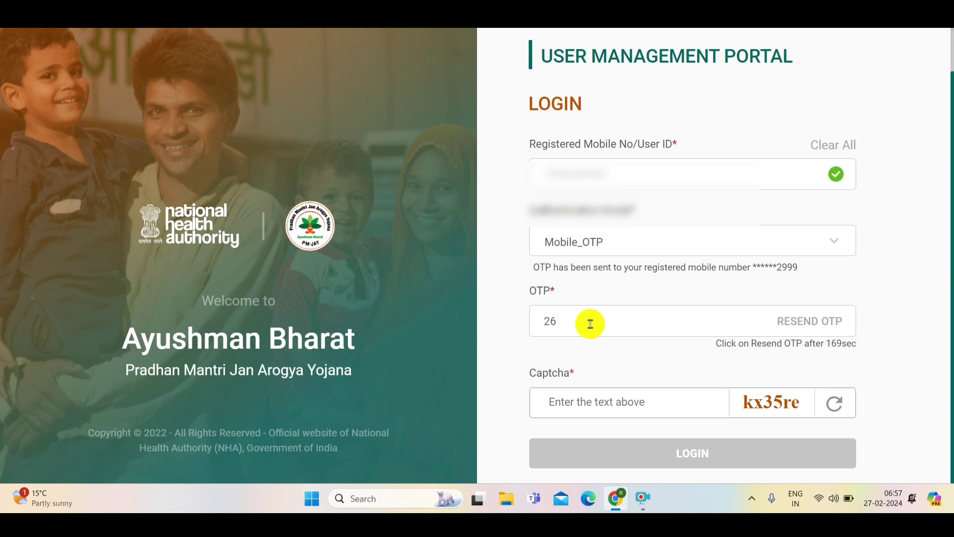
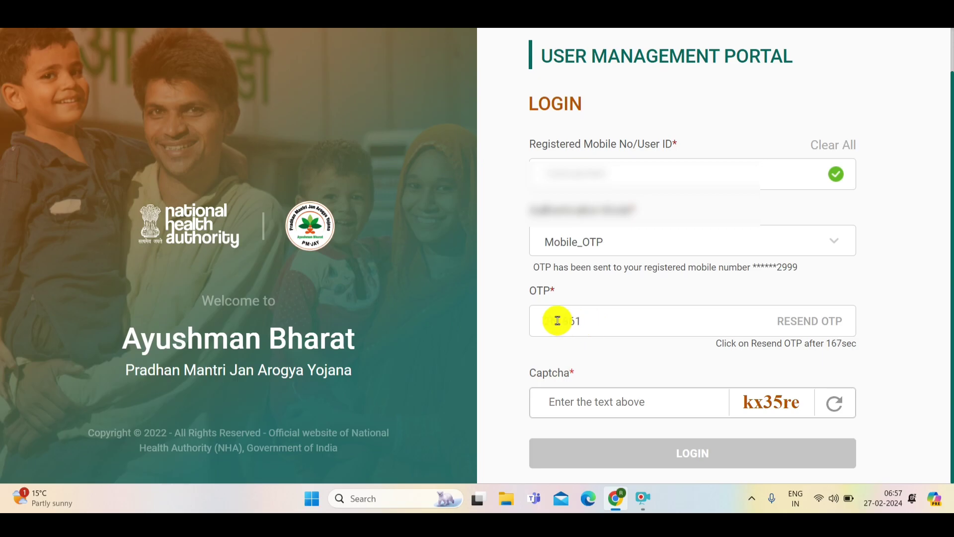
left_click(643, 397)
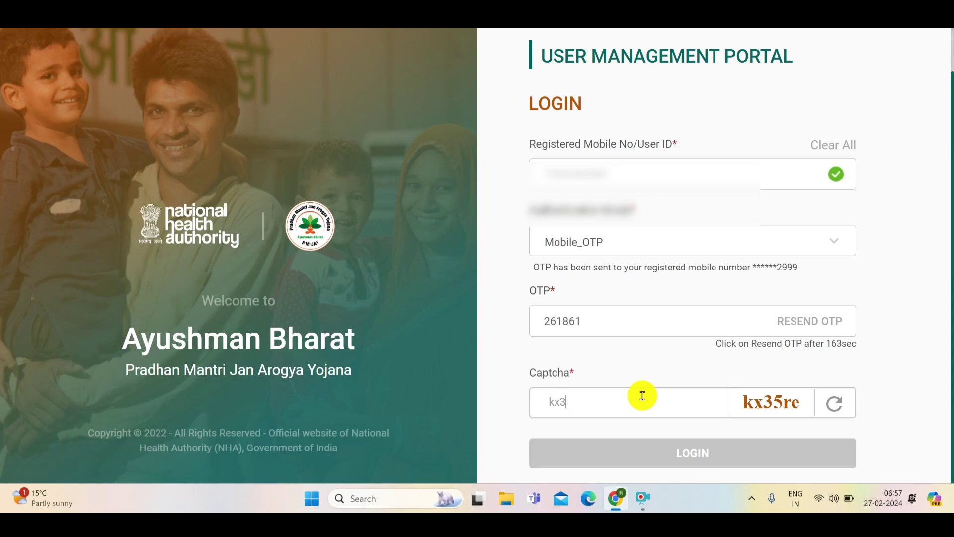
left_click(693, 452)
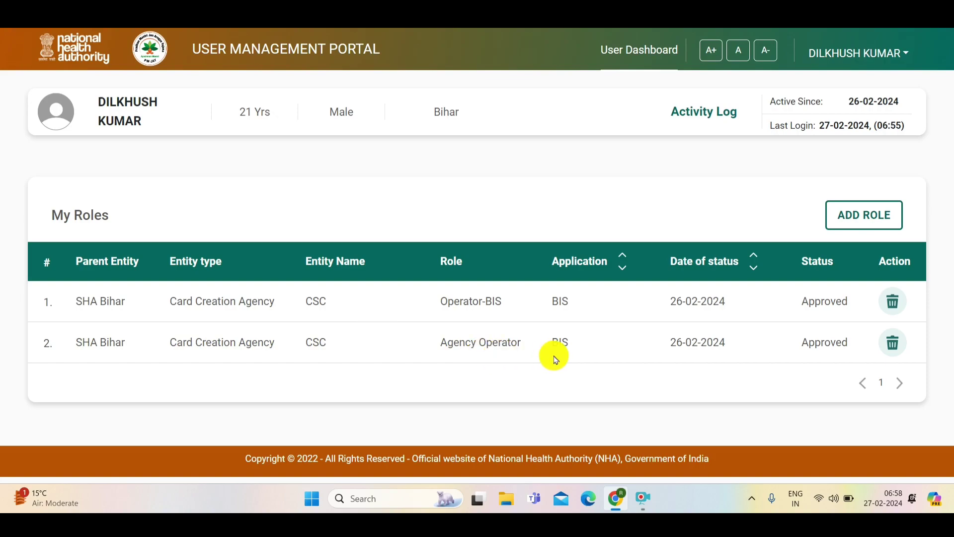
Step: Start a new role with parent SHA Bihar, type Card Creation Agency, entity CSC
left_click(861, 219)
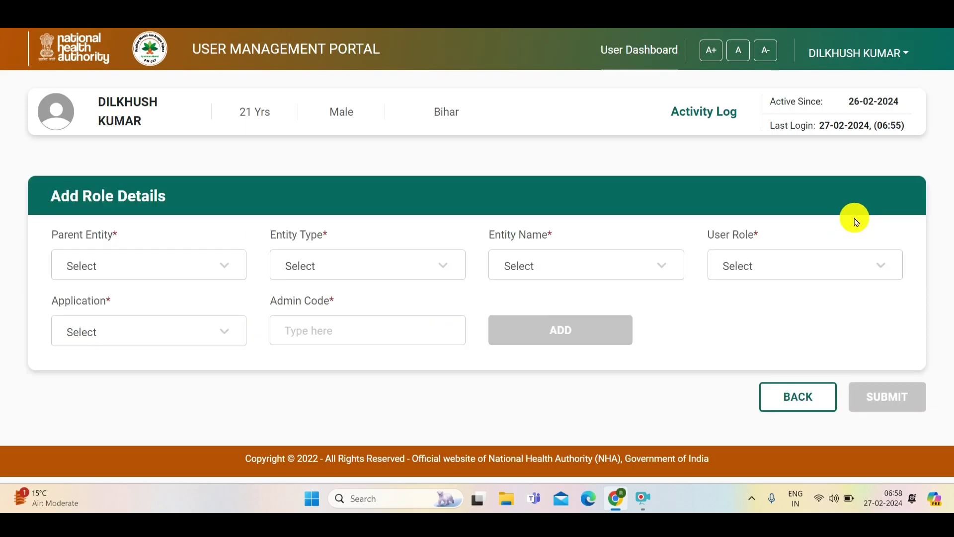
left_click(112, 265)
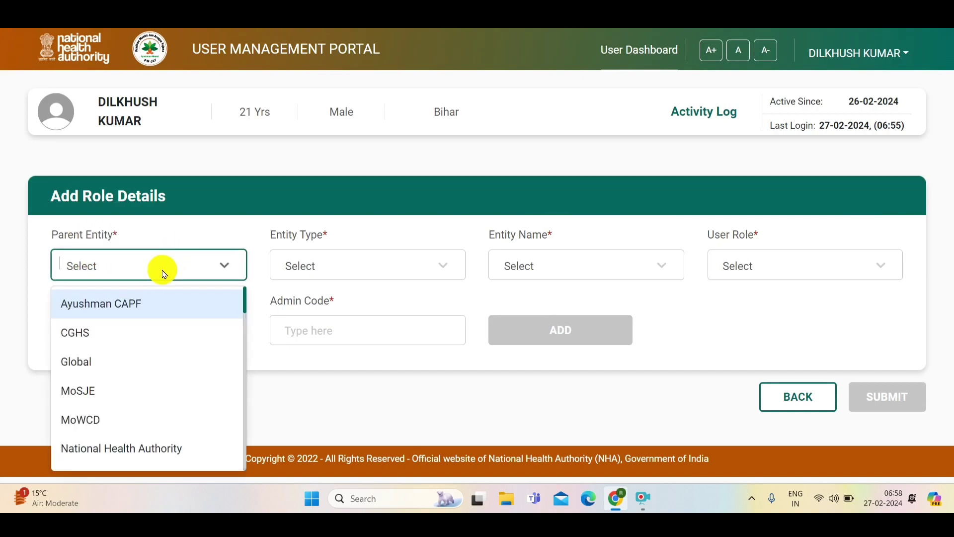
type("sha")
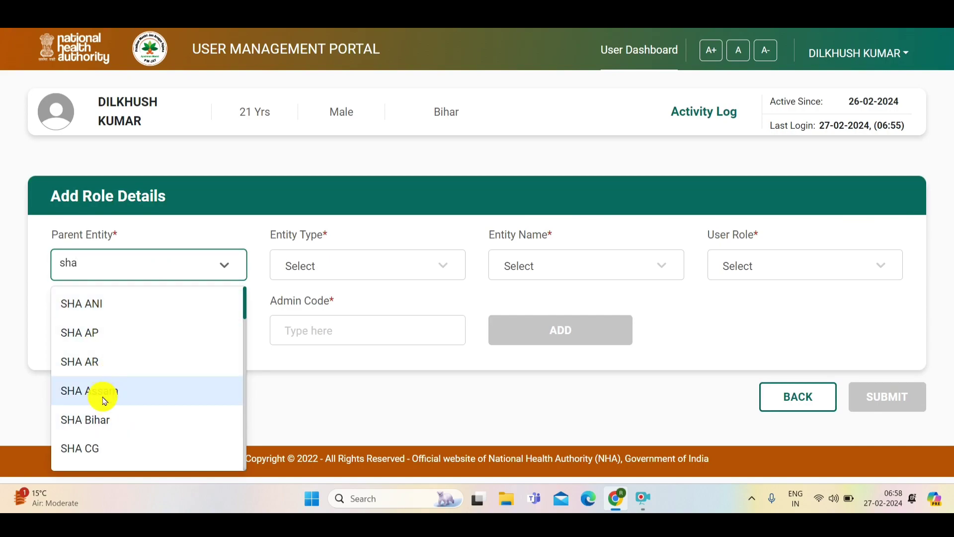
left_click(96, 420)
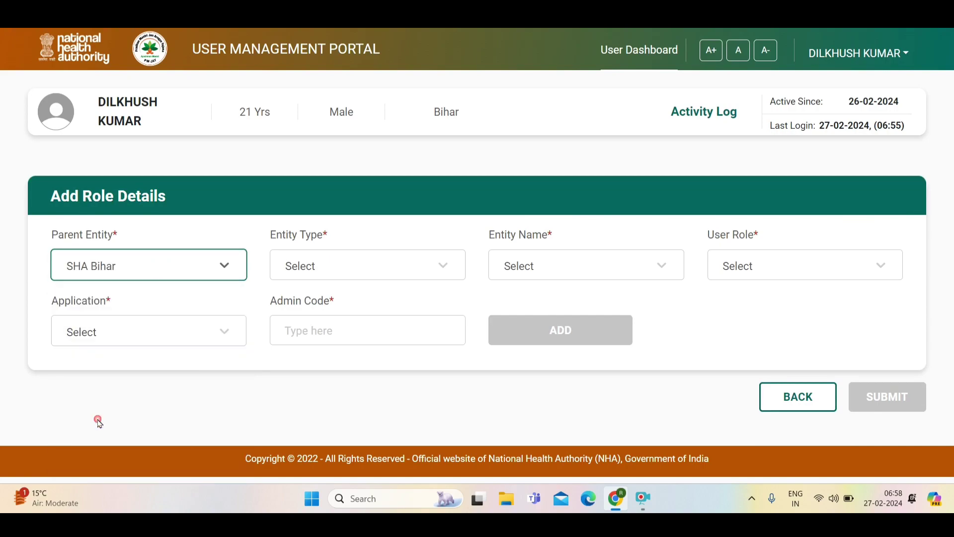
left_click(368, 263)
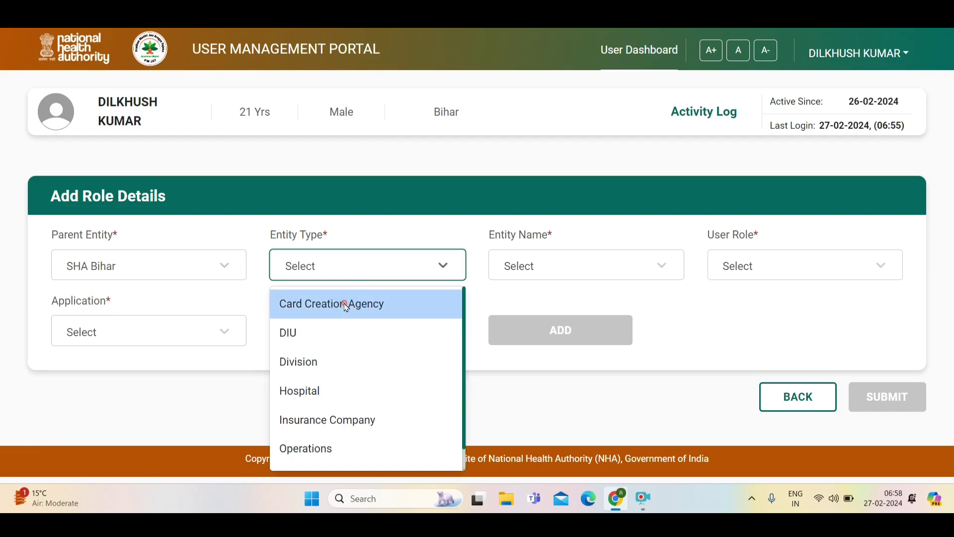
left_click(347, 305)
left_click(551, 267)
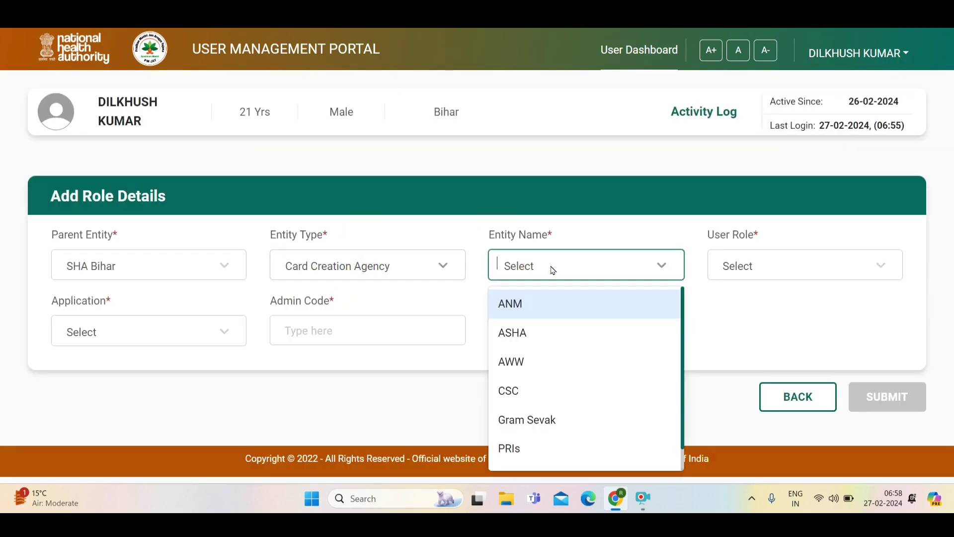
left_click(523, 391)
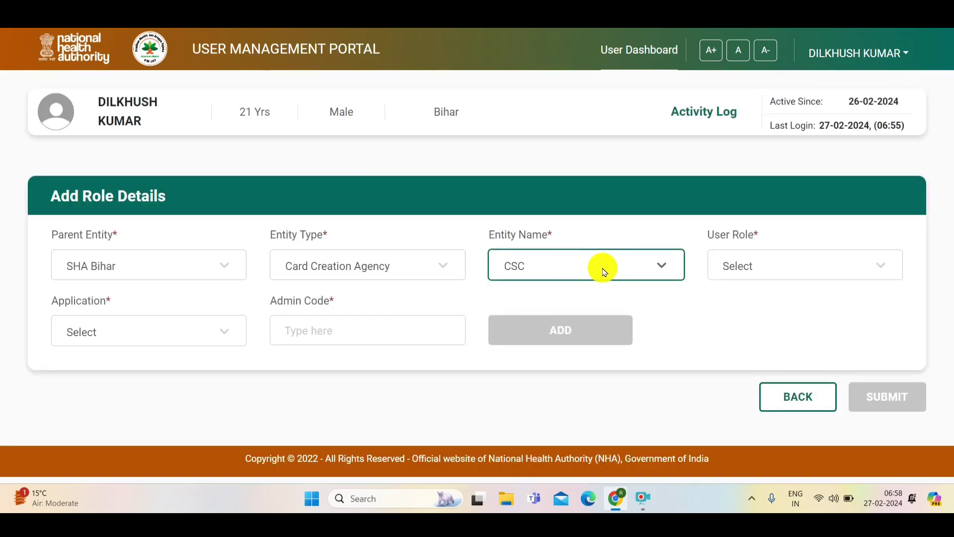
Step: Choose role Agency Operator and application BIS, enter the admin code, and add the role
left_click(784, 271)
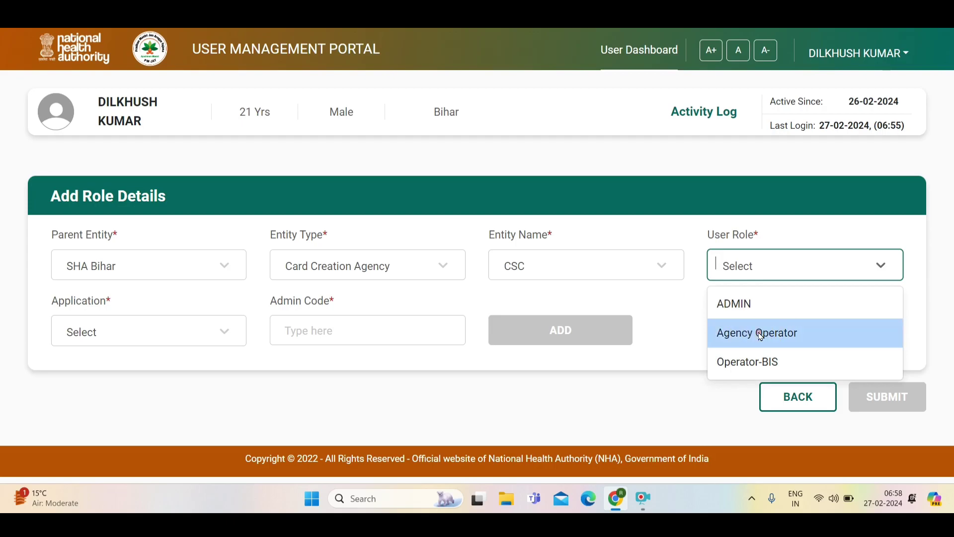
left_click(760, 333)
left_click(149, 331)
left_click(111, 378)
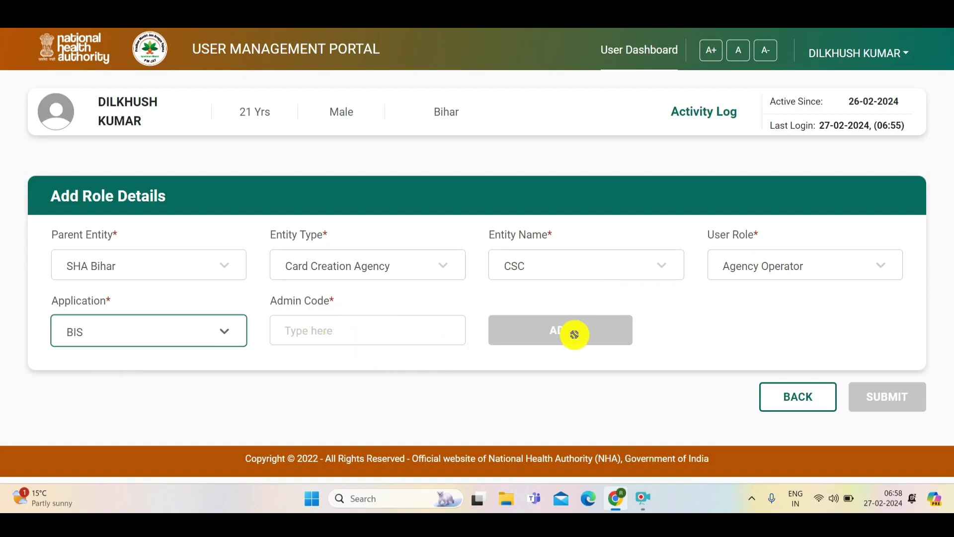
left_click(376, 336)
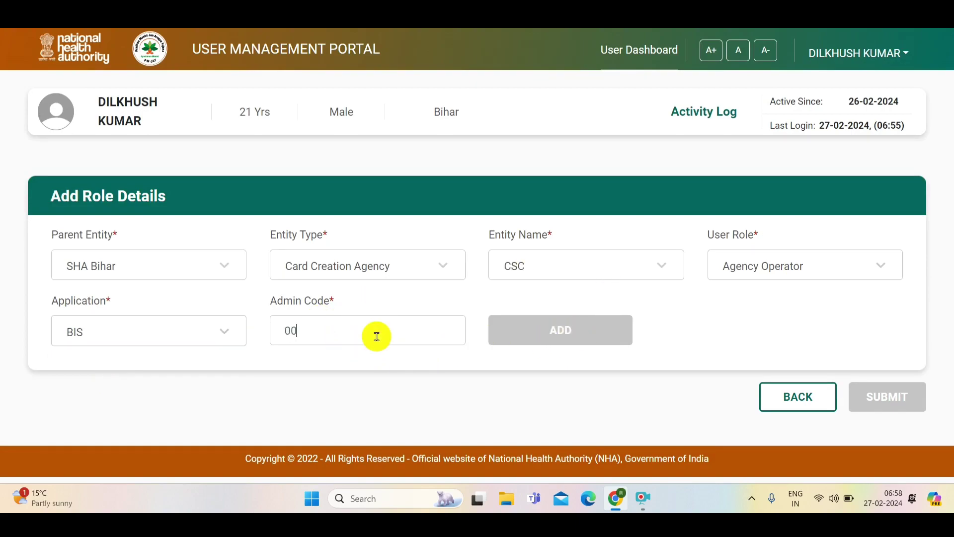
type("00000000")
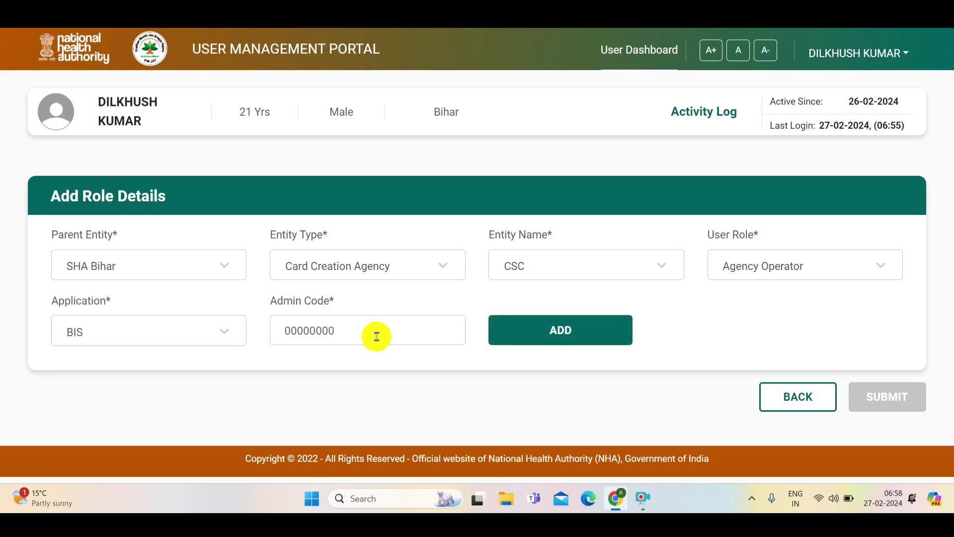
left_click(557, 337)
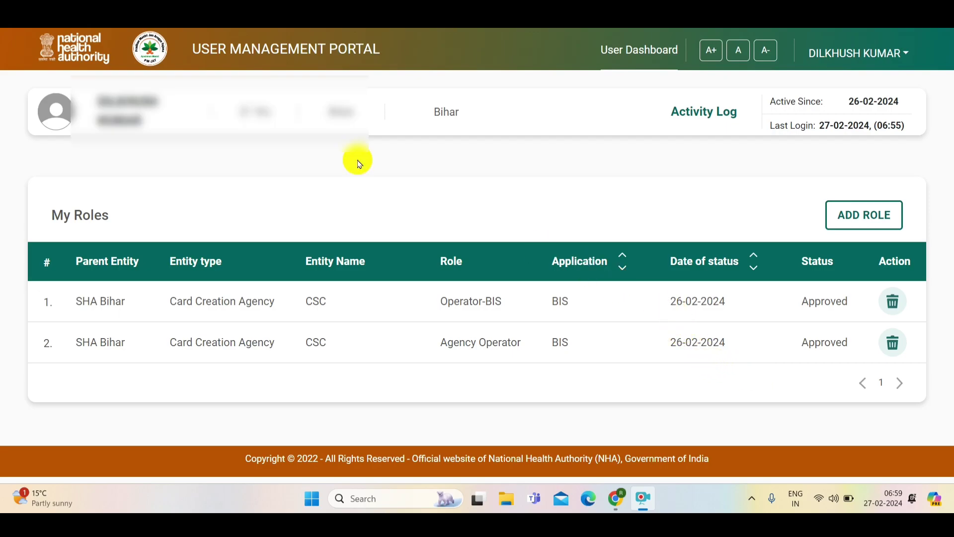
Step: Return to the Beneficiary Portal's Download Card Data page listing Azamnagar's cards
key("alt+Tab")
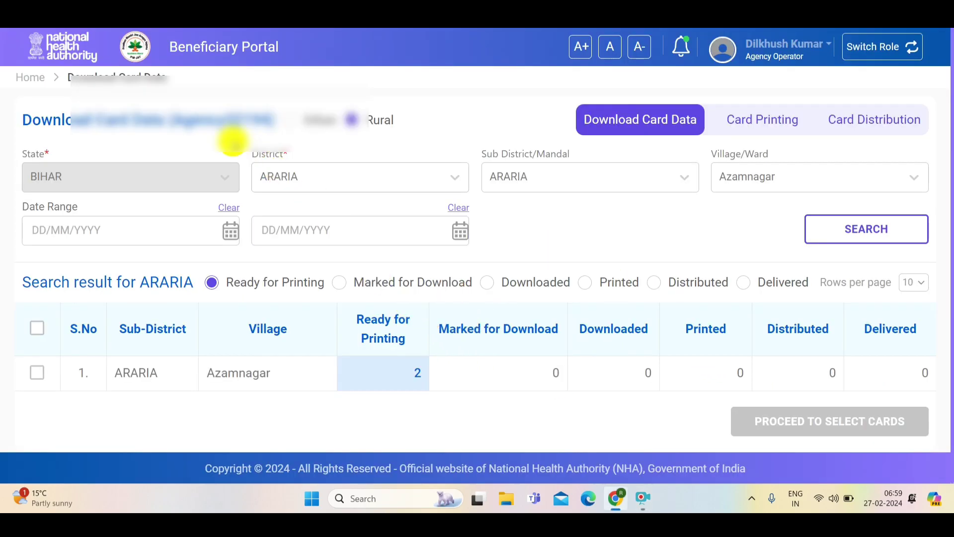